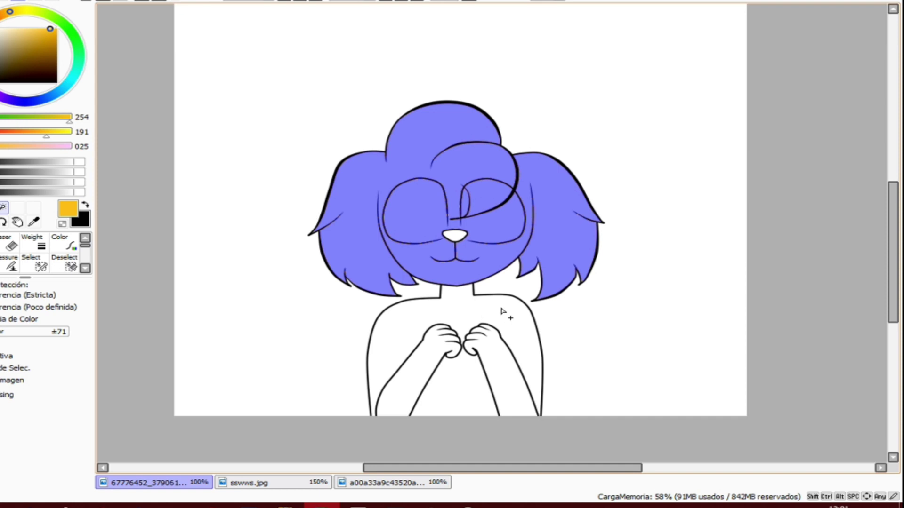
# Step: Add the neck, shoulders, torso, arms and hands to the magic wand selection of the character
pyautogui.click(474, 311)
pyautogui.click(494, 366)
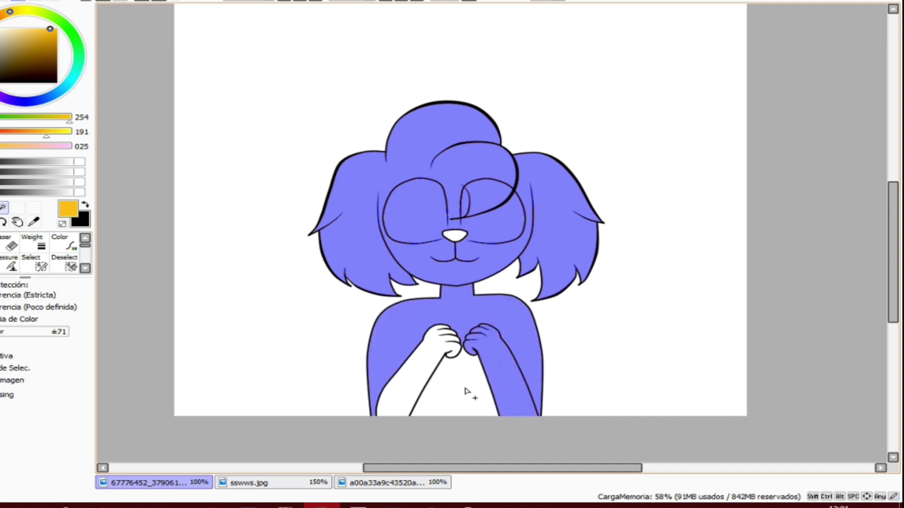
pyautogui.click(468, 394)
pyautogui.click(424, 363)
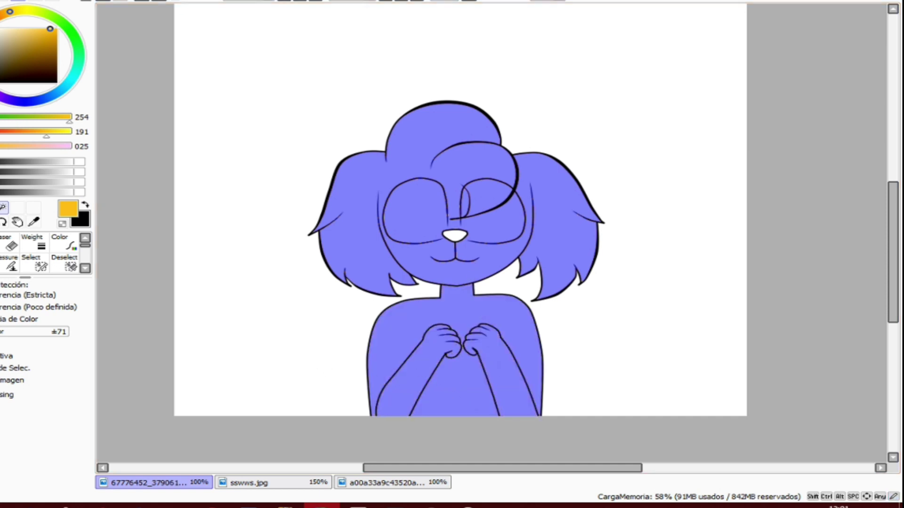
# Step: Paint the selected head, hair and body yellow-orange (RGB 254, 191, 25) with a size 500 brush and clear the selection
pyautogui.click(10, 244)
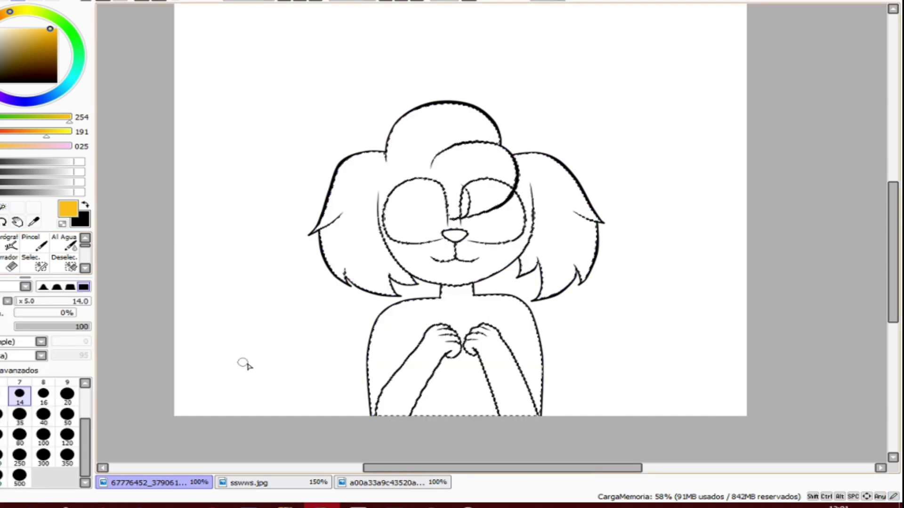
pyautogui.moveTo(414, 358)
pyautogui.mouseDown()
pyautogui.moveTo(338, 260)
pyautogui.moveTo(359, 242)
pyautogui.mouseUp()
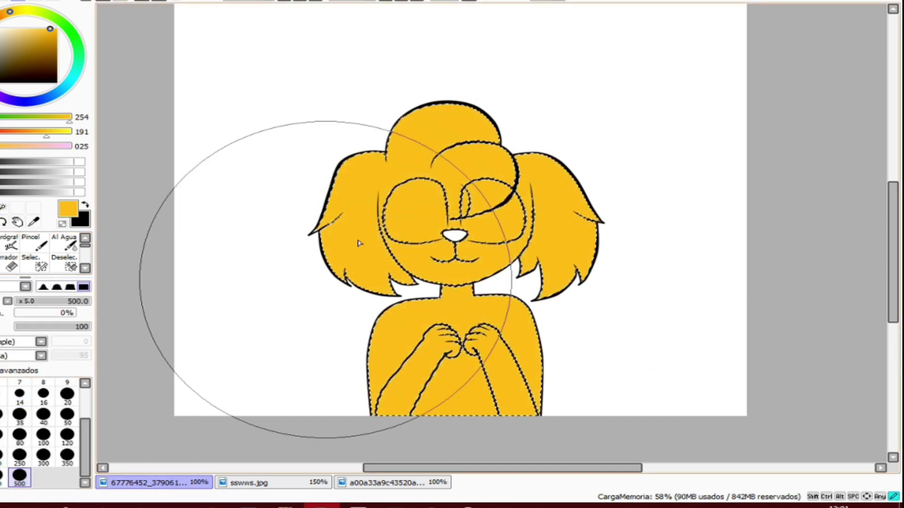
pyautogui.hotkey('ctrl', 'd')
# Step: Touch up the yellow-orange fill on the chest and between the hands with a size 40 brush
pyautogui.click(11, 244)
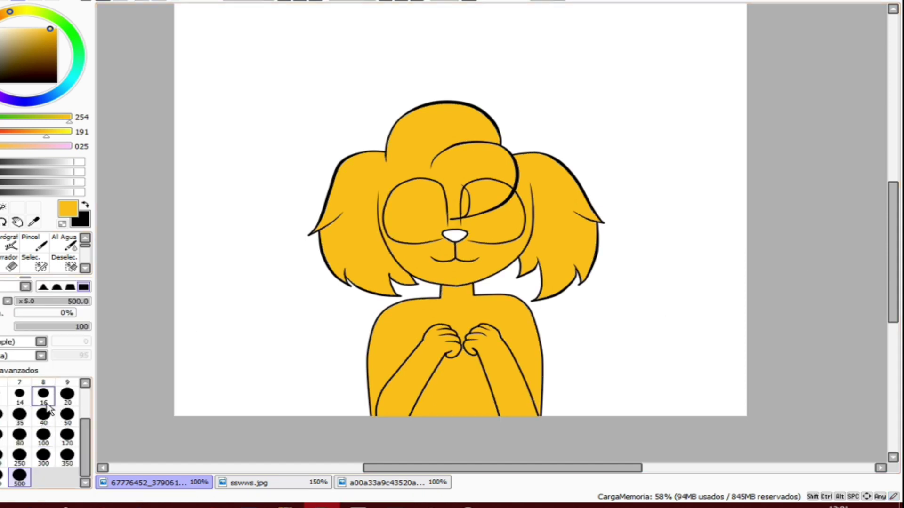
pyautogui.click(43, 414)
pyautogui.scroll(2, 450, 353)
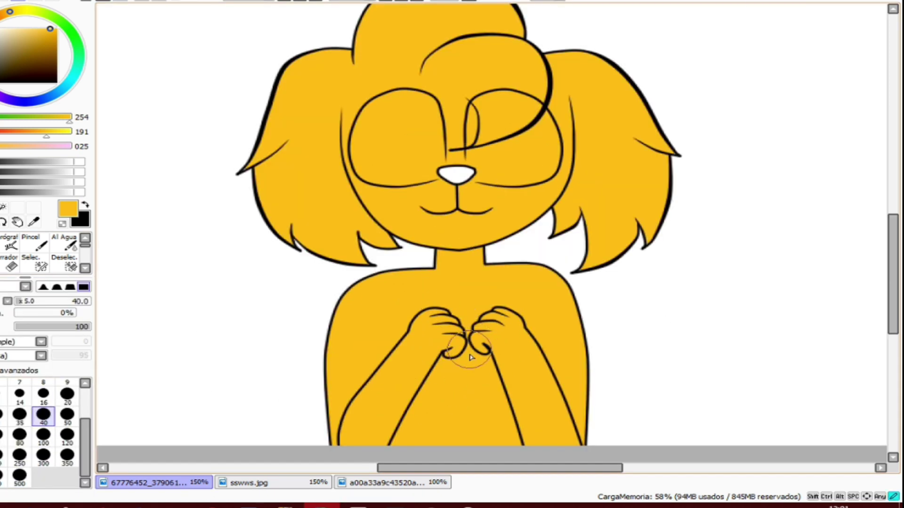
pyautogui.moveTo(466, 286); pyautogui.dragTo(475, 358)
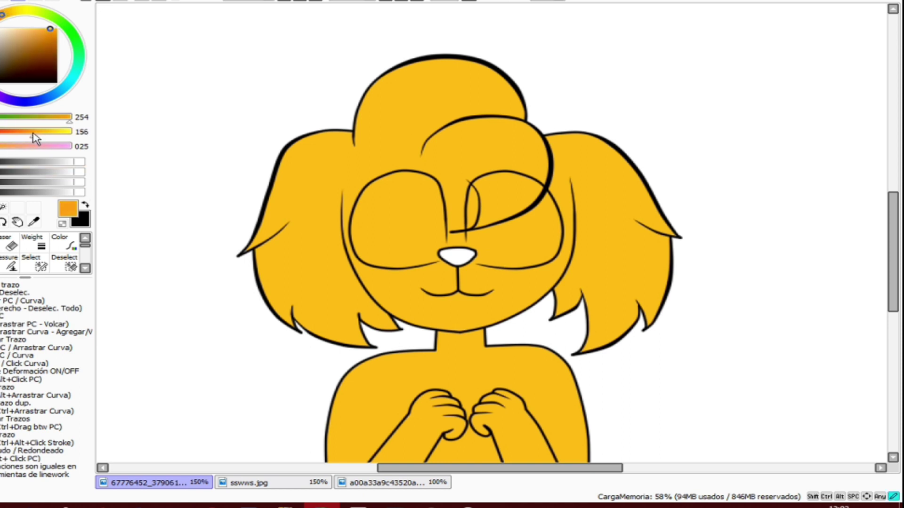
# Step: Set the drawing colour to orange (RGB 254, 130, 25) and choose a size 14 drawing tool
pyautogui.moveTo(26, 133); pyautogui.dragTo(24, 133)
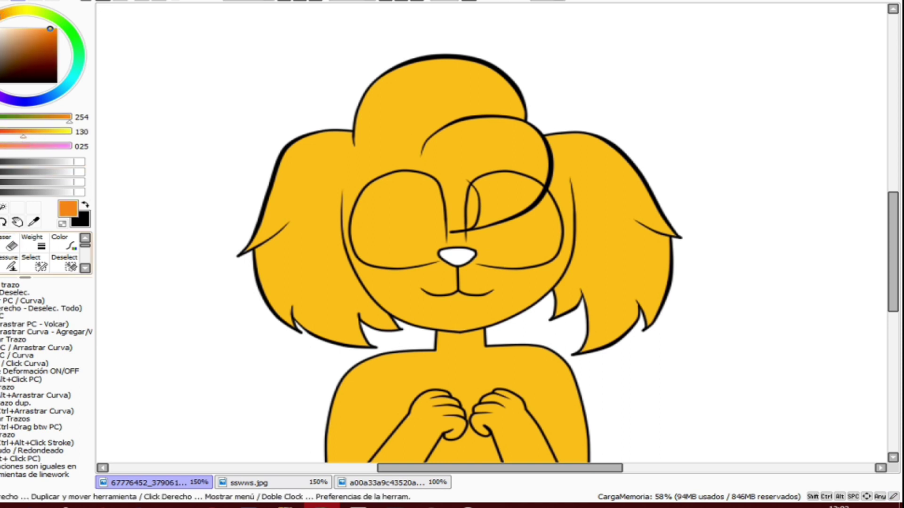
pyautogui.scroll(-1, 11, 263)
pyautogui.click(11, 266)
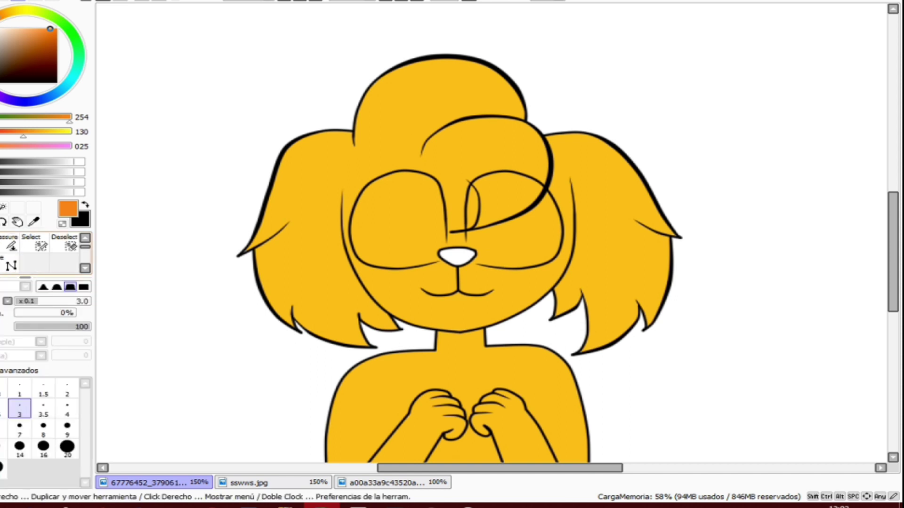
pyautogui.click(67, 436)
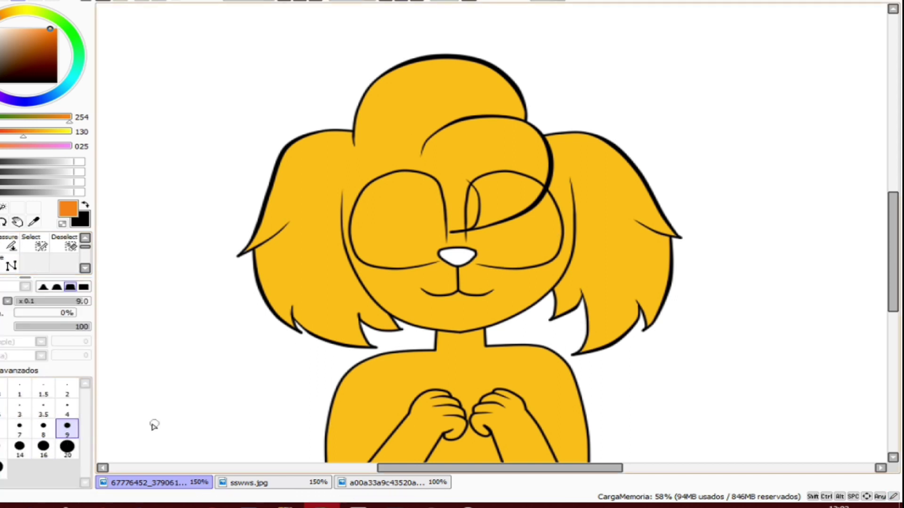
pyautogui.click(67, 447)
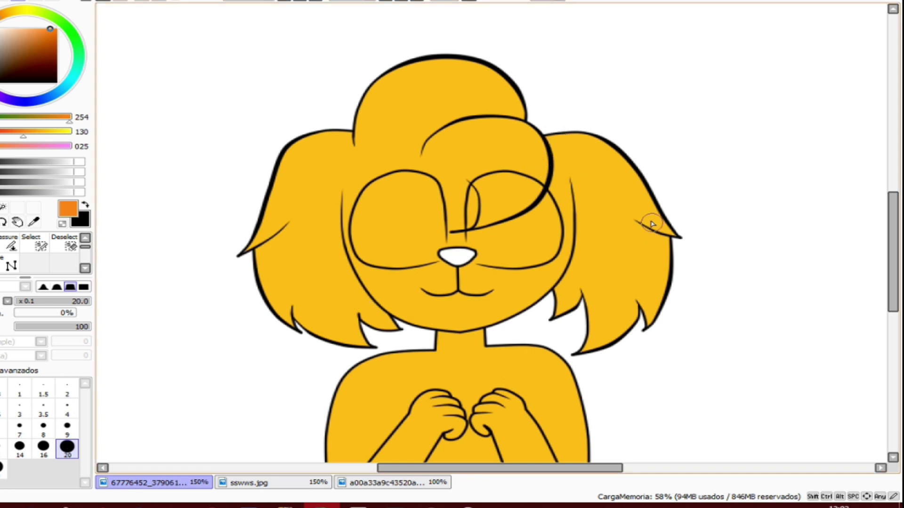
pyautogui.scroll(2, 653, 231)
pyautogui.click(20, 447)
pyautogui.scroll(1, 458, 164)
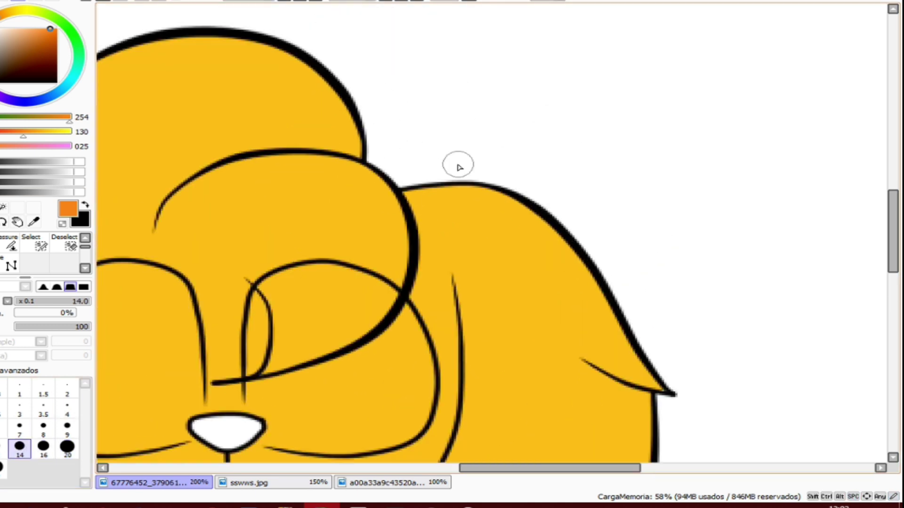
# Step: Try orange shading strokes along the upper edge of the ear beside the fringe, undoing each one
pyautogui.moveTo(410, 198)
pyautogui.mouseDown()
pyautogui.moveTo(448, 188)
pyautogui.moveTo(488, 194)
pyautogui.mouseUp()
pyautogui.hotkey('ctrl', 'z')
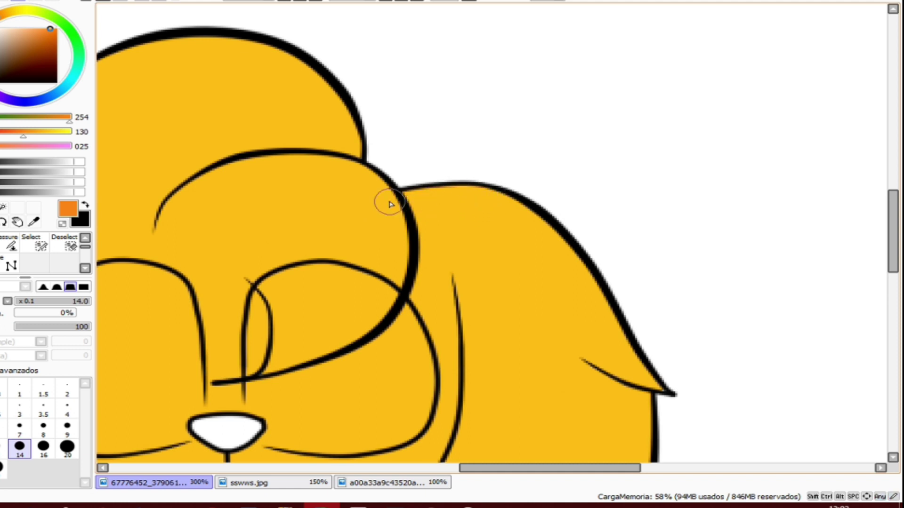
pyautogui.moveTo(406, 190); pyautogui.dragTo(494, 198)
pyautogui.hotkey('ctrl', 'z')
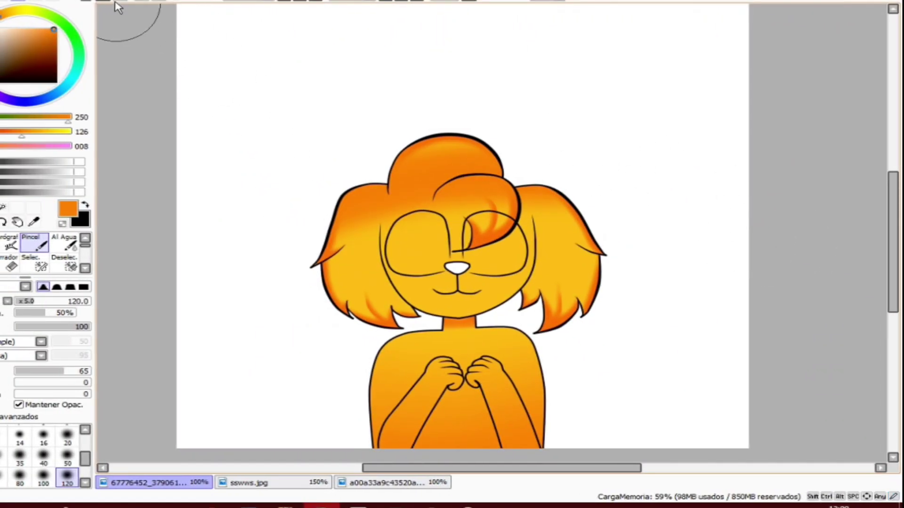
# Step: Undo the last stroke and paint the tops of the hair and ears deep orange (RGB 250, 92, 8) with the size 120 brush
pyautogui.hotkey('ctrl', 'z')
pyautogui.moveTo(19, 137); pyautogui.dragTo(9, 135)
pyautogui.moveTo(307, 221); pyautogui.dragTo(584, 203)
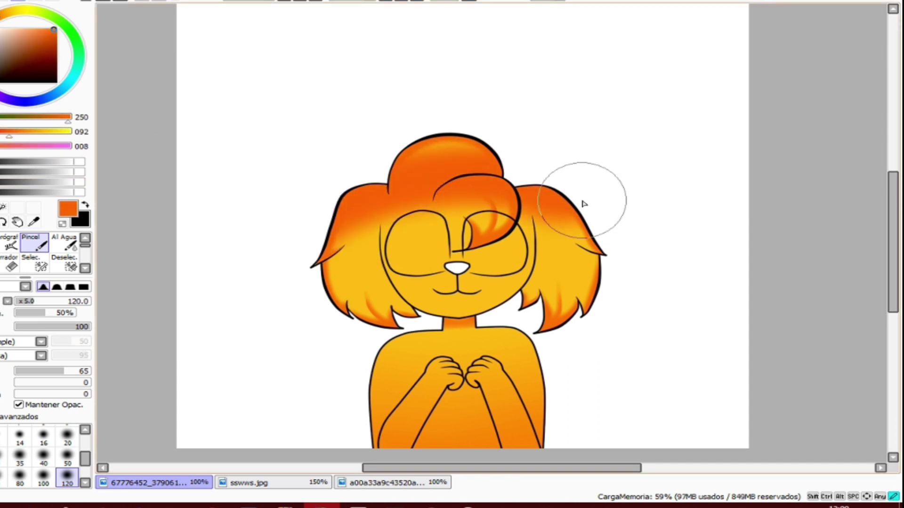
# Step: Blend the deep orange on the hair and ears into the yellow fur with the blur brush at size 160
pyautogui.scroll(-3, 28, 257)
pyautogui.click(64, 264)
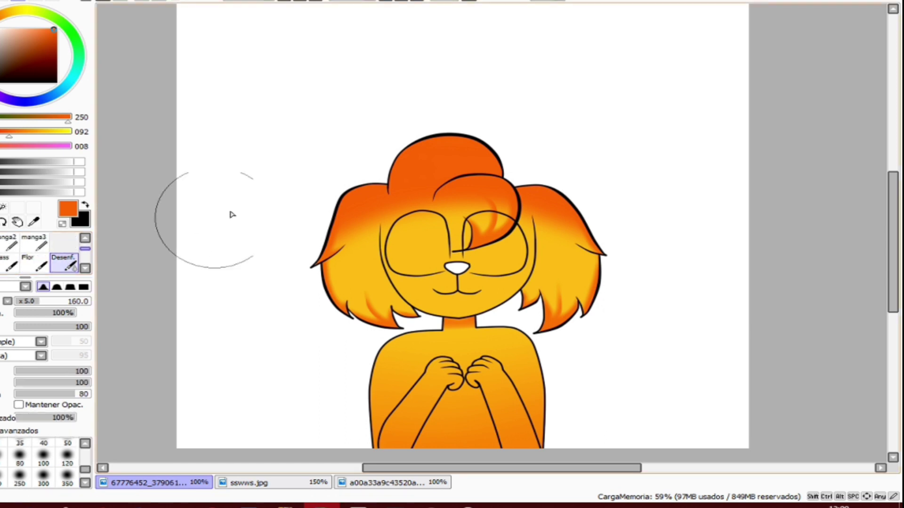
pyautogui.moveTo(279, 226)
pyautogui.mouseDown()
pyautogui.moveTo(676, 232)
pyautogui.moveTo(377, 162)
pyautogui.mouseUp()
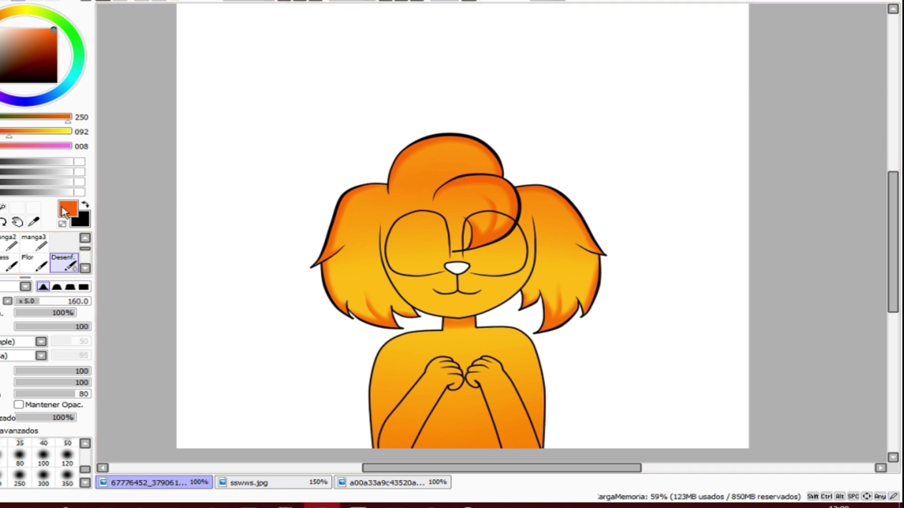
# Step: Clear the fur colour from both eye areas to leave them white, using the selection pen and the eraser at size 4
pyautogui.click(5, 250)
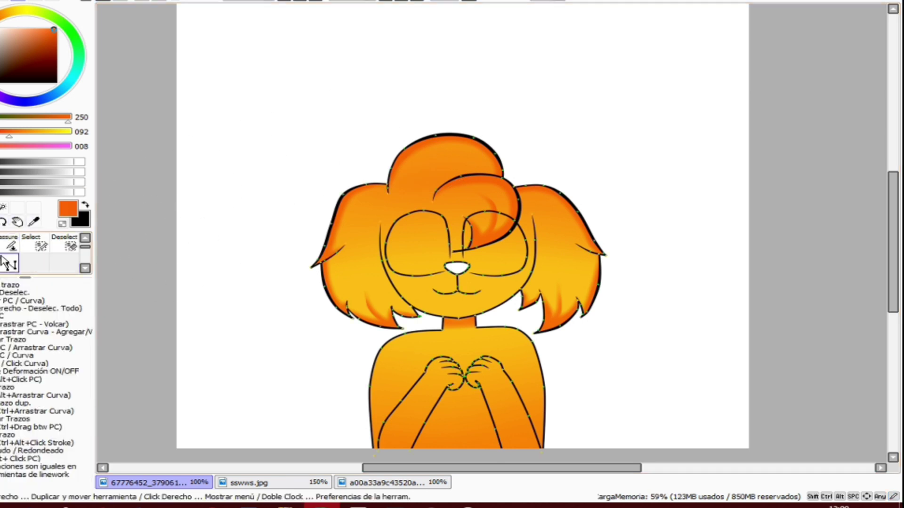
pyautogui.click(41, 245)
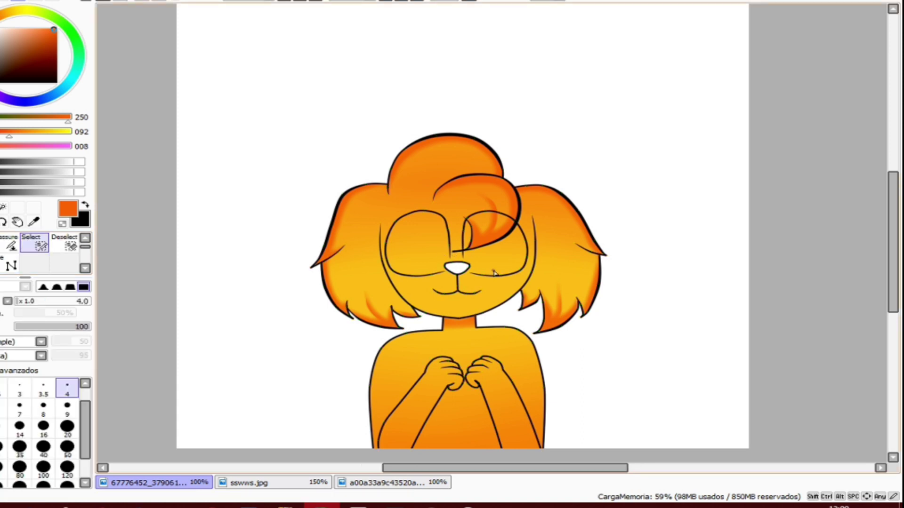
pyautogui.scroll(6, 494, 273)
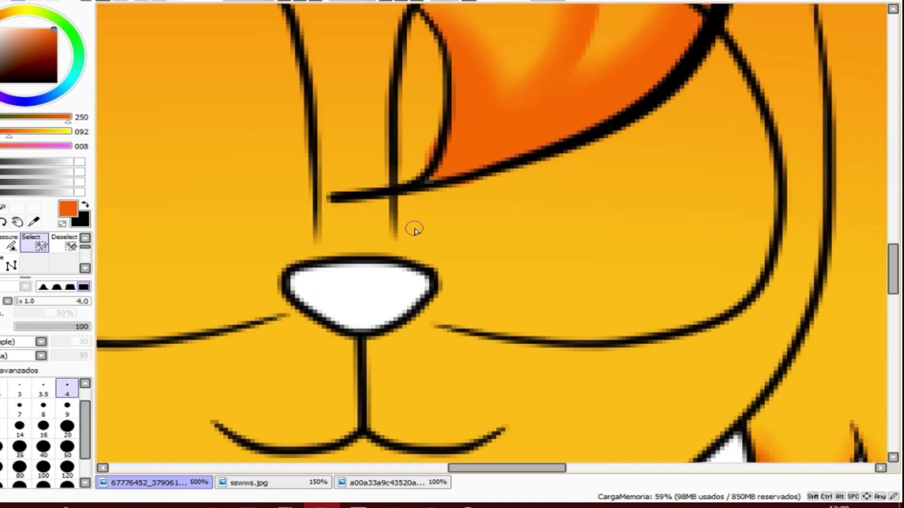
pyautogui.scroll(1, 415, 231)
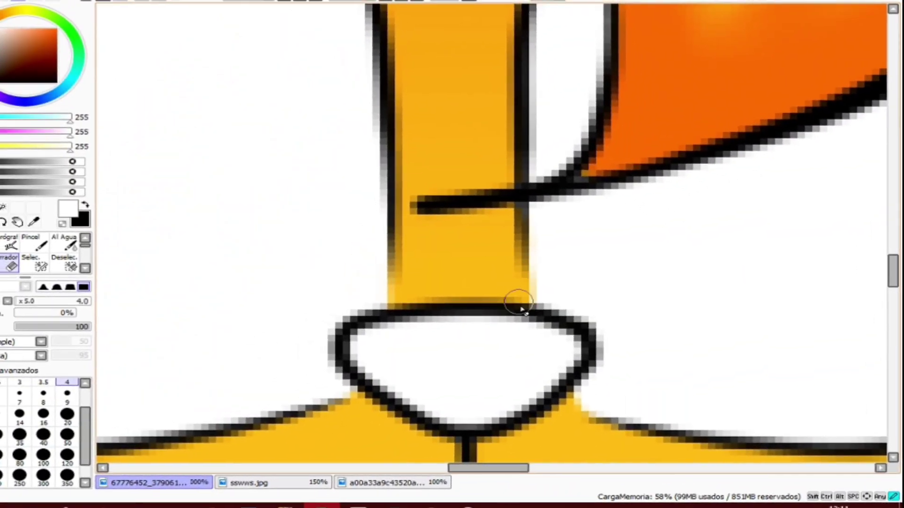
pyautogui.scroll(-3, 404, 347)
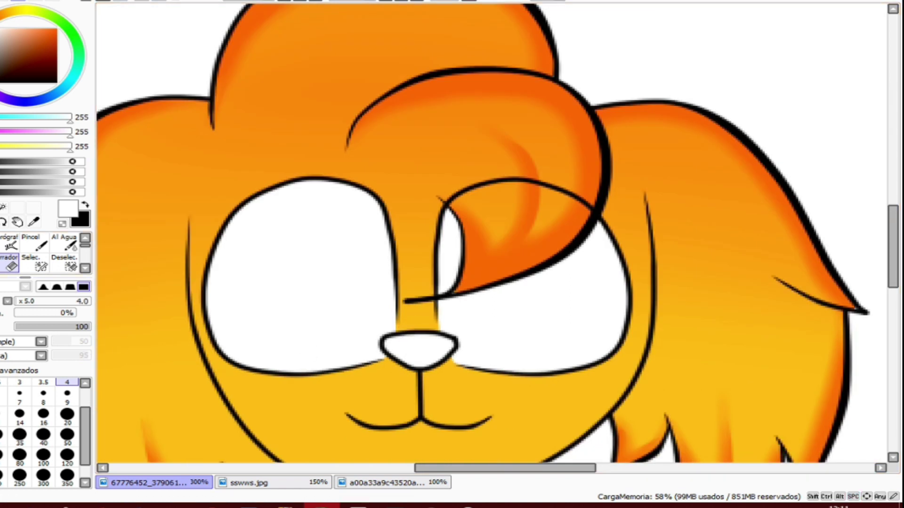
# Step: Shade the upper half of both eyes grey (RGB 159, 159, 159) with the soft brush at size 70
pyautogui.click(34, 245)
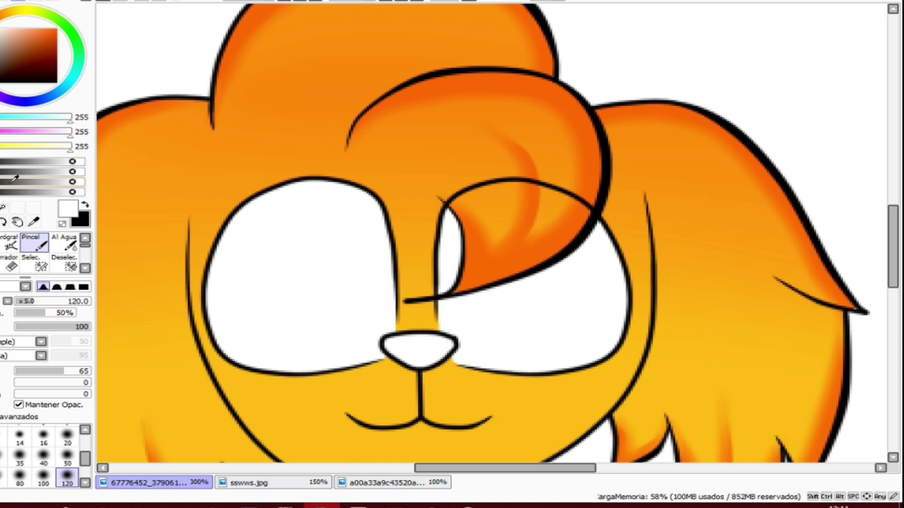
pyautogui.click(37, 191)
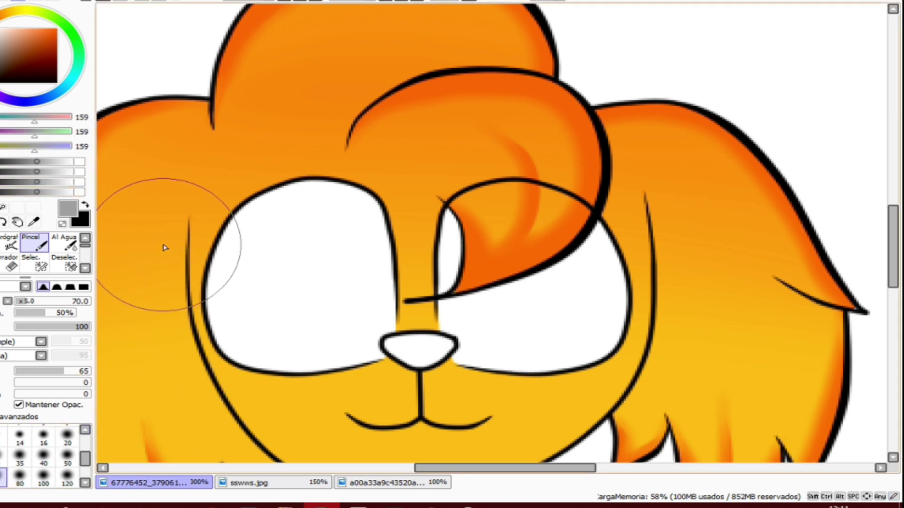
pyautogui.moveTo(161, 238)
pyautogui.mouseDown()
pyautogui.moveTo(266, 218)
pyautogui.moveTo(435, 239)
pyautogui.moveTo(202, 226)
pyautogui.moveTo(371, 245)
pyautogui.moveTo(444, 220)
pyautogui.moveTo(692, 242)
pyautogui.moveTo(448, 238)
pyautogui.moveTo(565, 232)
pyautogui.moveTo(627, 255)
pyautogui.mouseUp()
# Step: Soften the border between grey and white in both eyes with the blur brush at size 30
pyautogui.scroll(-3, 42, 254)
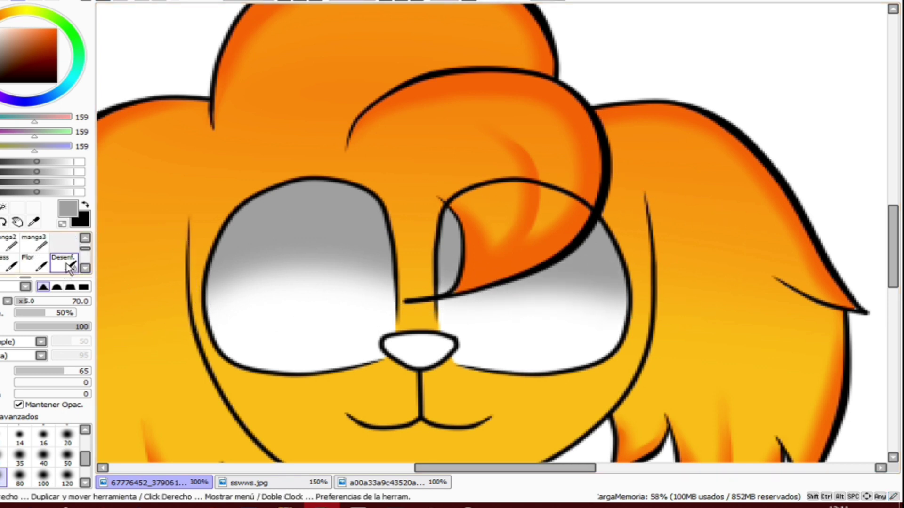
pyautogui.click(65, 263)
pyautogui.click(53, 455)
pyautogui.click(42, 457)
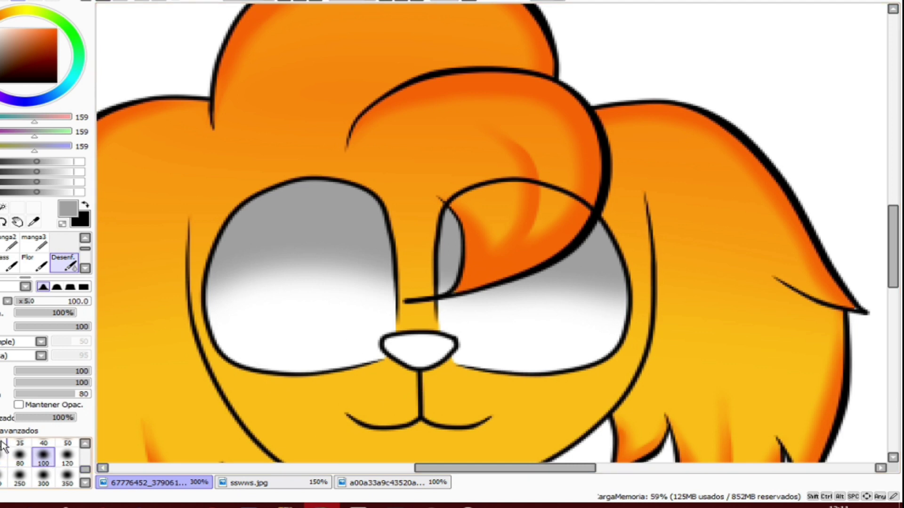
pyautogui.click(3, 446)
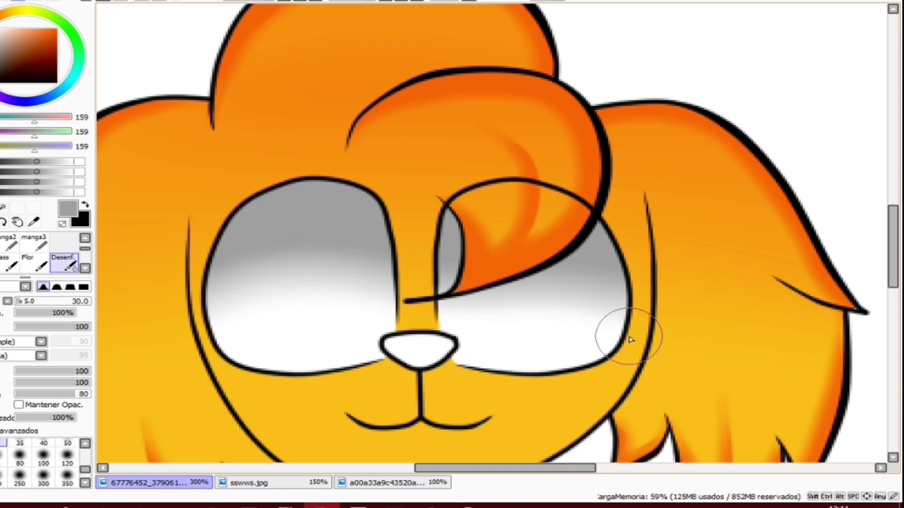
# Step: Smooth the grey shading across the eyes into an even gradient with the blur brush at size 40
pyautogui.scroll(-3, 631, 340)
pyautogui.scroll(1, 376, 325)
pyautogui.moveTo(382, 325); pyautogui.dragTo(370, 320)
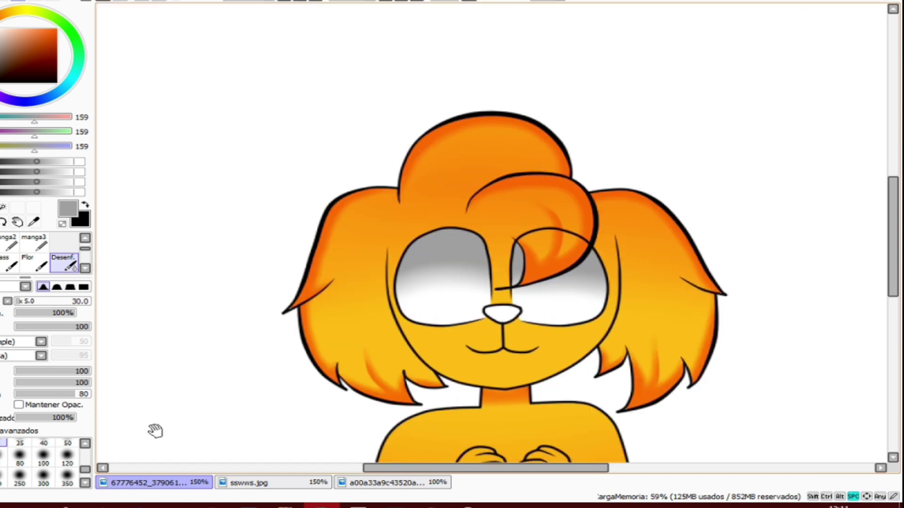
pyautogui.scroll(4, 457, 333)
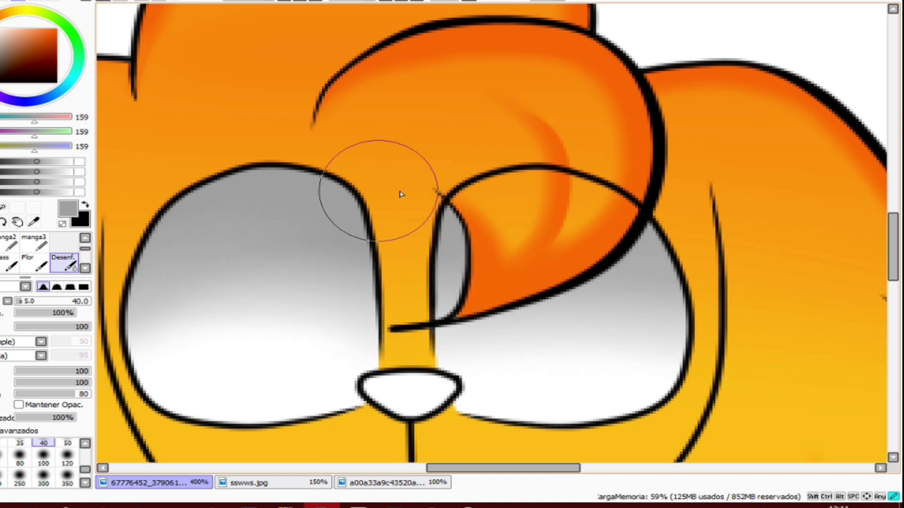
pyautogui.moveTo(313, 252)
pyautogui.mouseDown()
pyautogui.moveTo(262, 304)
pyautogui.moveTo(189, 309)
pyautogui.mouseUp()
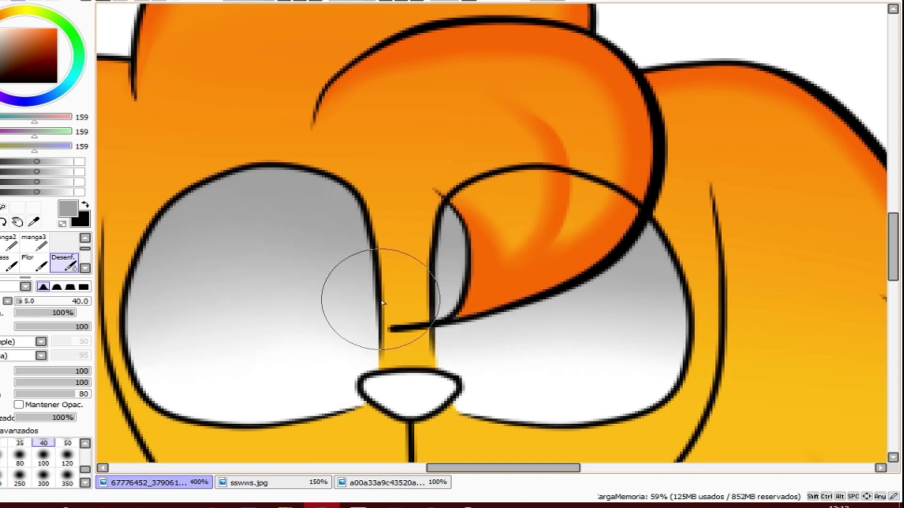
# Step: Select both shaded eyes with the magic wand, including the parts beside the fringe, and switch to the airbrush at size 500
pyautogui.scroll(-1, 374, 282)
pyautogui.moveTo(355, 319); pyautogui.dragTo(444, 287)
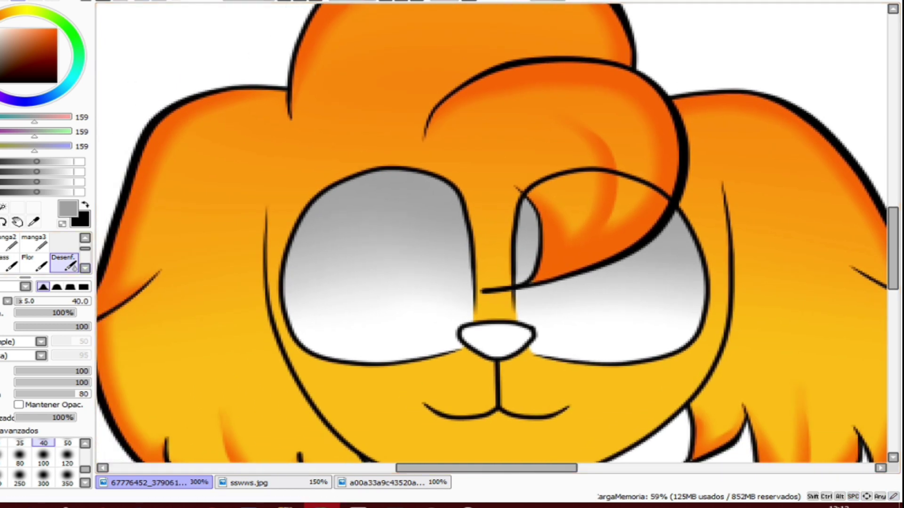
pyautogui.click(4, 210)
pyautogui.click(362, 280)
pyautogui.click(579, 317)
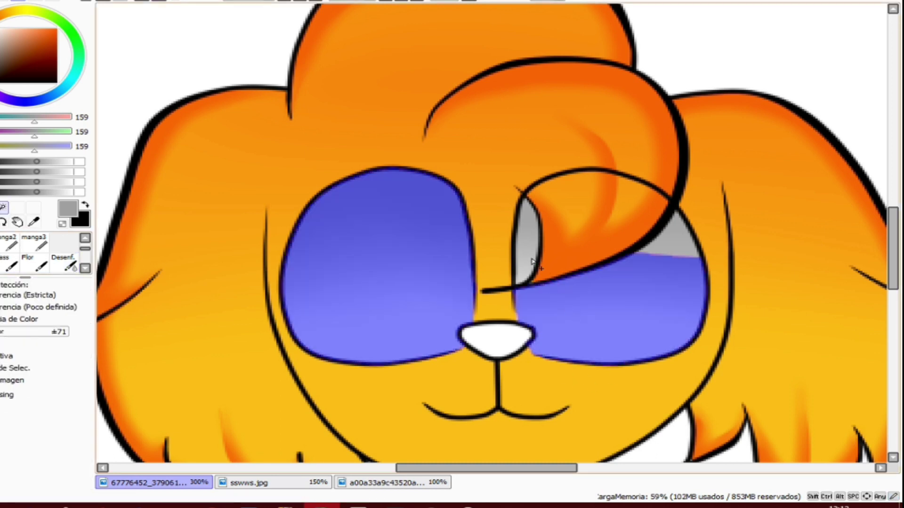
pyautogui.click(534, 260)
pyautogui.click(672, 252)
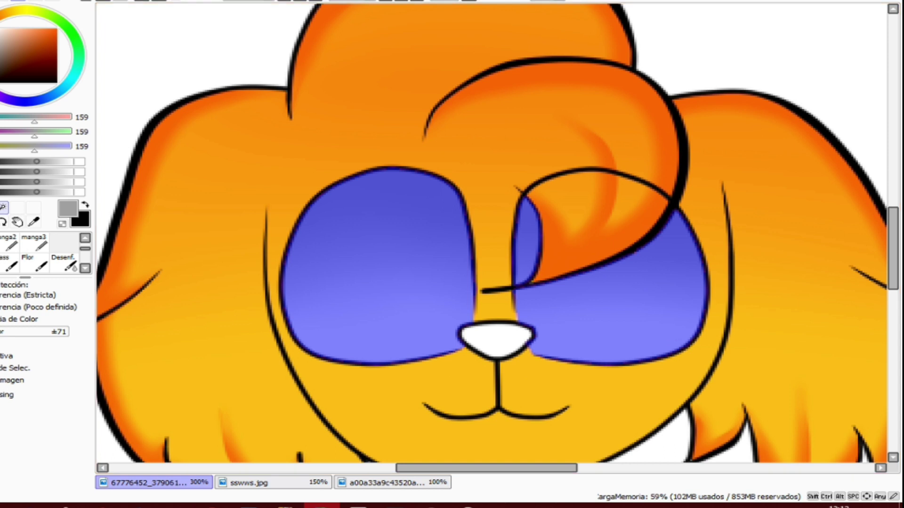
pyautogui.scroll(2, 11, 263)
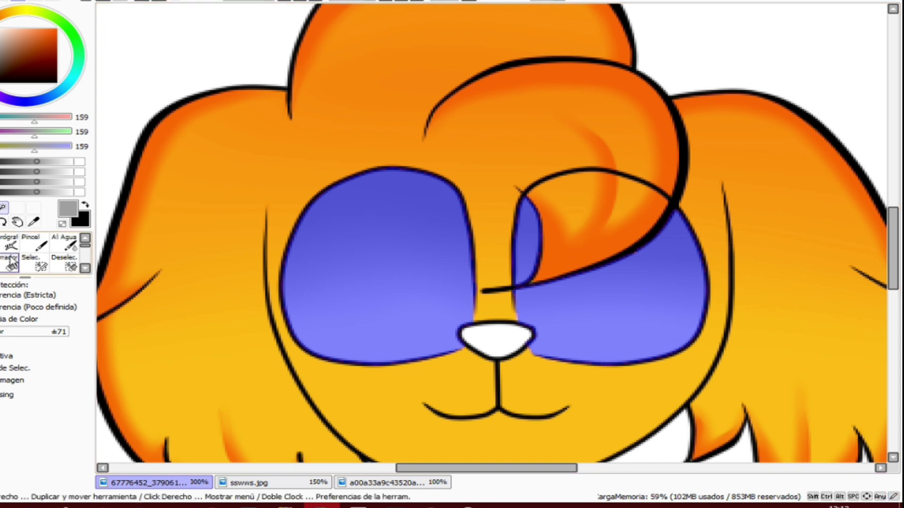
pyautogui.click(10, 245)
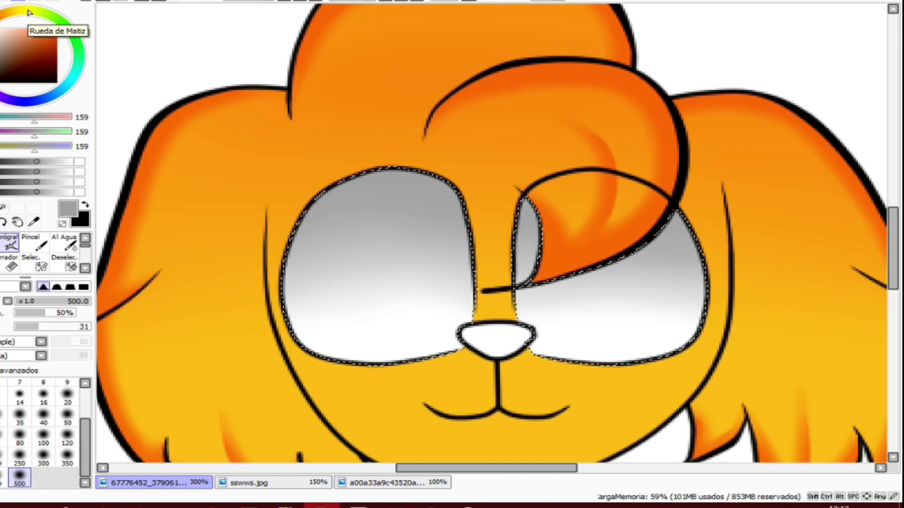
# Step: Paint soft round irises in both eyes in yellow-orange (RGB 255, 184, 1) with the airbrush at size 35, deepening their upper parts to red-orange
pyautogui.click(28, 11)
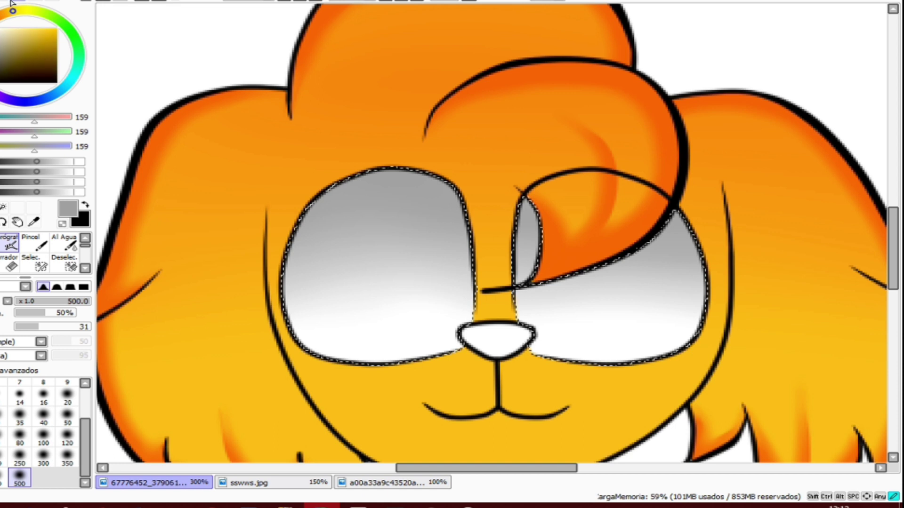
pyautogui.click(56, 28)
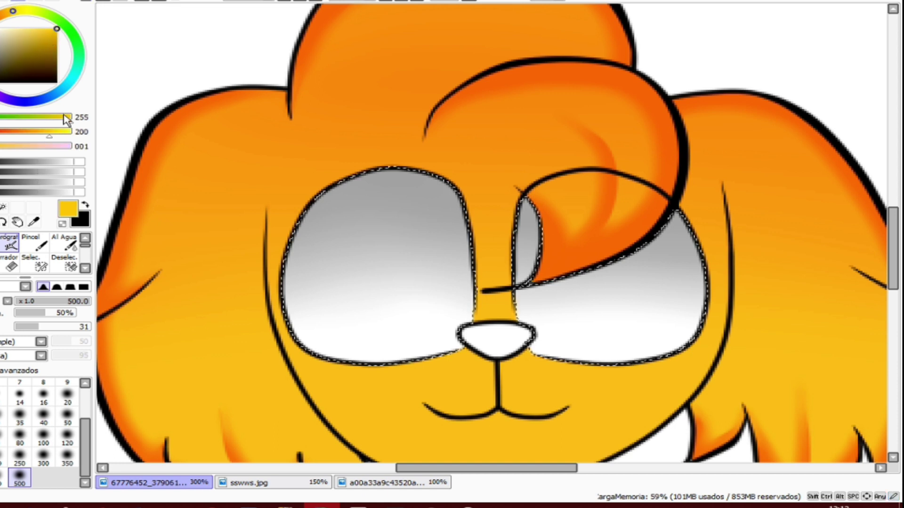
pyautogui.click(47, 134)
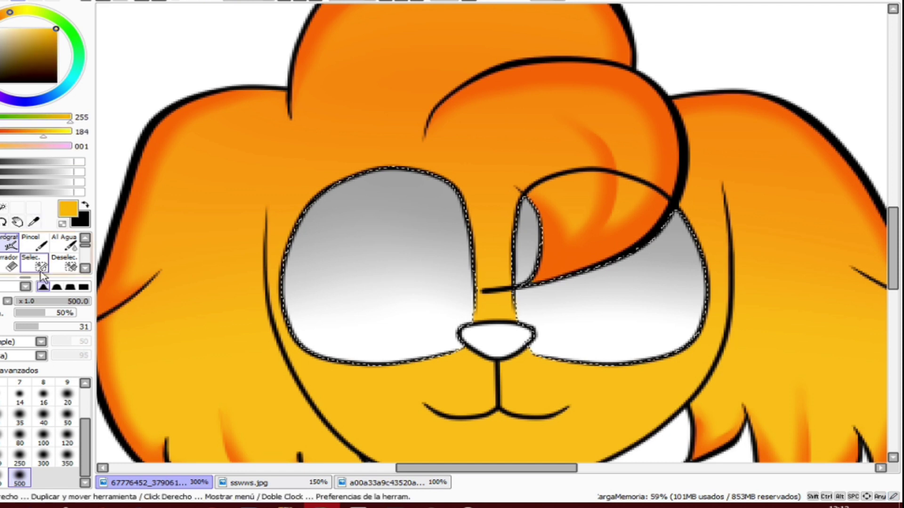
pyautogui.click(67, 415)
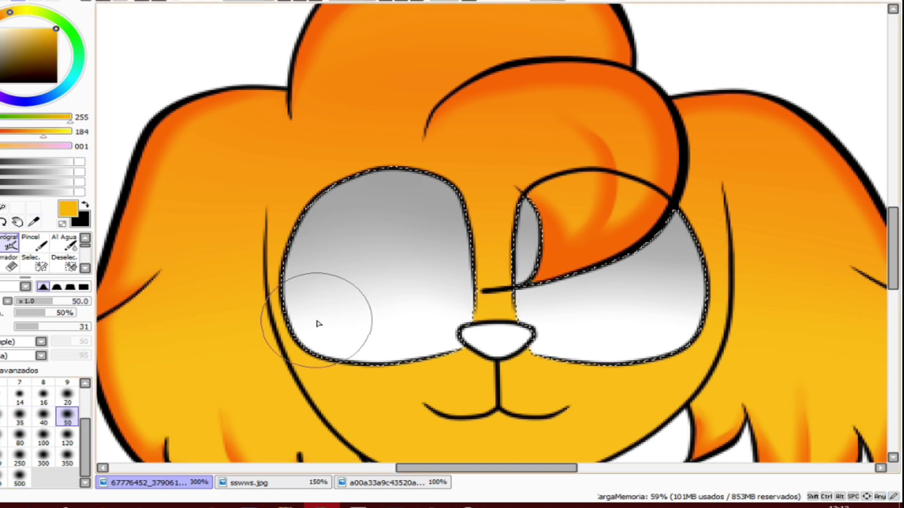
pyautogui.click(19, 415)
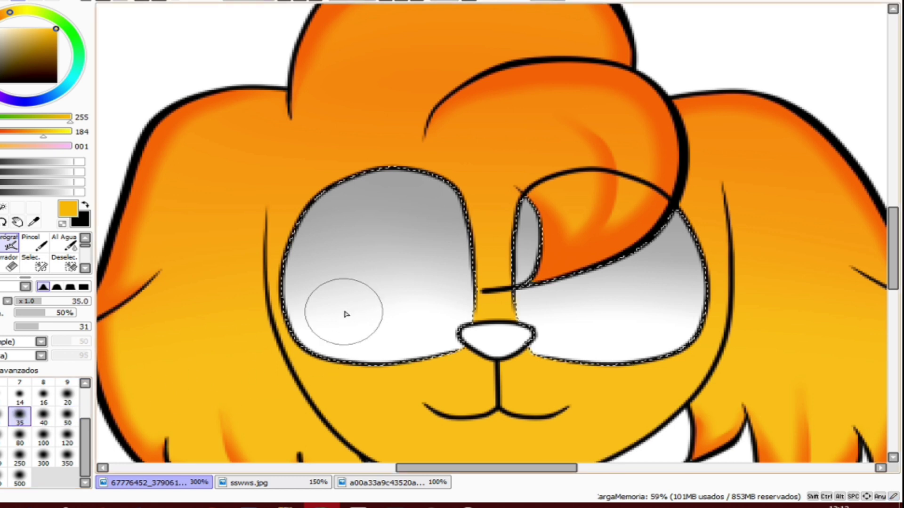
pyautogui.scroll(2, 345, 314)
pyautogui.moveTo(510, 252)
pyautogui.mouseDown()
pyautogui.moveTo(516, 277)
pyautogui.moveTo(477, 244)
pyautogui.moveTo(502, 225)
pyautogui.moveTo(515, 258)
pyautogui.moveTo(497, 293)
pyautogui.moveTo(474, 194)
pyautogui.moveTo(512, 265)
pyautogui.moveTo(461, 244)
pyautogui.moveTo(514, 222)
pyautogui.moveTo(454, 263)
pyautogui.moveTo(567, 225)
pyautogui.moveTo(488, 265)
pyautogui.moveTo(532, 202)
pyautogui.moveTo(462, 289)
pyautogui.moveTo(523, 227)
pyautogui.moveTo(469, 285)
pyautogui.moveTo(517, 223)
pyautogui.moveTo(471, 305)
pyautogui.moveTo(463, 209)
pyautogui.moveTo(509, 304)
pyautogui.moveTo(461, 244)
pyautogui.moveTo(524, 282)
pyautogui.moveTo(520, 228)
pyautogui.moveTo(419, 257)
pyautogui.moveTo(471, 223)
pyautogui.moveTo(466, 293)
pyautogui.moveTo(484, 210)
pyautogui.moveTo(426, 264)
pyautogui.moveTo(469, 297)
pyautogui.moveTo(421, 197)
pyautogui.moveTo(453, 290)
pyautogui.moveTo(475, 224)
pyautogui.moveTo(402, 274)
pyautogui.moveTo(474, 289)
pyautogui.moveTo(403, 228)
pyautogui.moveTo(493, 262)
pyautogui.moveTo(413, 216)
pyautogui.moveTo(489, 263)
pyautogui.moveTo(409, 190)
pyautogui.moveTo(502, 227)
pyautogui.moveTo(439, 175)
pyautogui.moveTo(480, 295)
pyautogui.moveTo(486, 227)
pyautogui.moveTo(450, 312)
pyautogui.moveTo(513, 270)
pyautogui.moveTo(441, 302)
pyautogui.moveTo(499, 250)
pyautogui.moveTo(429, 261)
pyautogui.moveTo(491, 270)
pyautogui.moveTo(392, 231)
pyautogui.moveTo(489, 293)
pyautogui.moveTo(406, 216)
pyautogui.moveTo(461, 315)
pyautogui.moveTo(447, 223)
pyautogui.moveTo(461, 311)
pyautogui.moveTo(432, 227)
pyautogui.moveTo(418, 319)
pyautogui.moveTo(435, 195)
pyautogui.moveTo(450, 318)
pyautogui.moveTo(436, 199)
pyautogui.moveTo(398, 300)
pyautogui.moveTo(435, 206)
pyautogui.moveTo(402, 293)
pyautogui.moveTo(411, 189)
pyautogui.moveTo(430, 295)
pyautogui.moveTo(446, 191)
pyautogui.moveTo(435, 280)
pyautogui.moveTo(433, 173)
pyautogui.moveTo(385, 272)
pyautogui.moveTo(460, 200)
pyautogui.moveTo(448, 304)
pyautogui.mouseUp()
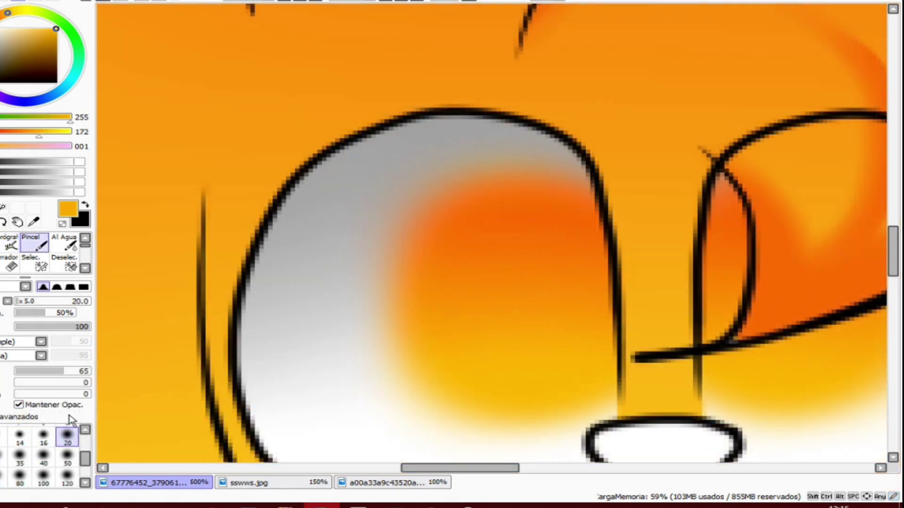
# Step: Paint a round orange pupil (RGB 255, 124, 1) inside each iris with the brush at size 25
pyautogui.press(']')
pyautogui.moveTo(524, 302)
pyautogui.mouseDown()
pyautogui.moveTo(510, 284)
pyautogui.moveTo(532, 317)
pyautogui.moveTo(507, 280)
pyautogui.moveTo(513, 340)
pyautogui.moveTo(503, 278)
pyautogui.moveTo(502, 340)
pyautogui.moveTo(499, 287)
pyautogui.mouseUp()
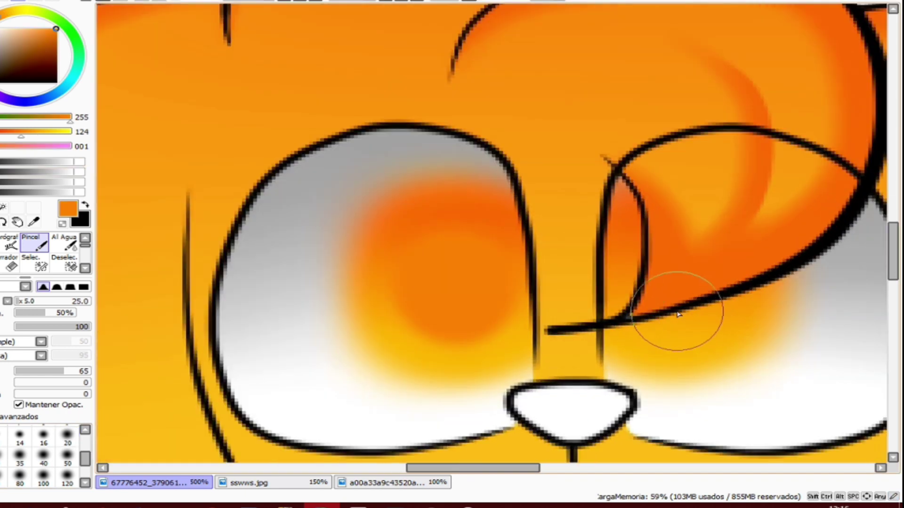
pyautogui.scroll(1, 678, 315)
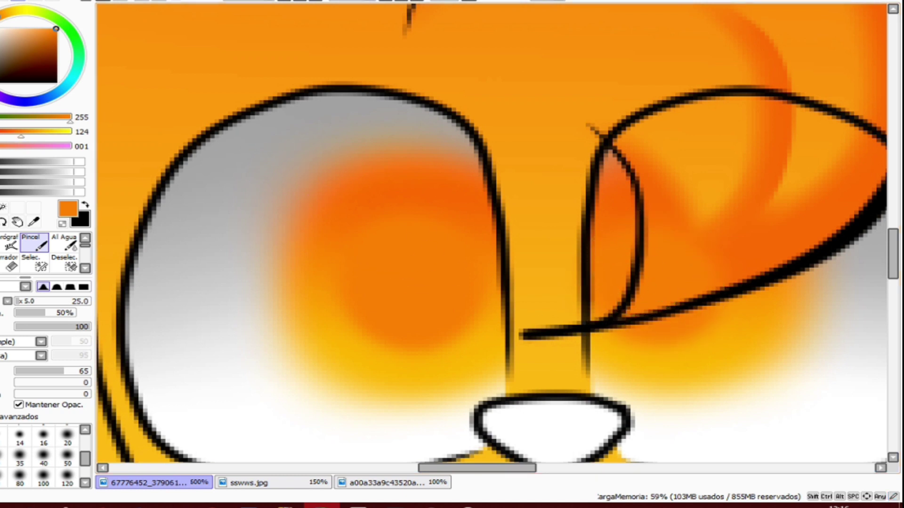
pyautogui.moveTo(706, 245)
pyautogui.mouseDown()
pyautogui.moveTo(650, 296)
pyautogui.moveTo(670, 278)
pyautogui.moveTo(639, 268)
pyautogui.mouseUp()
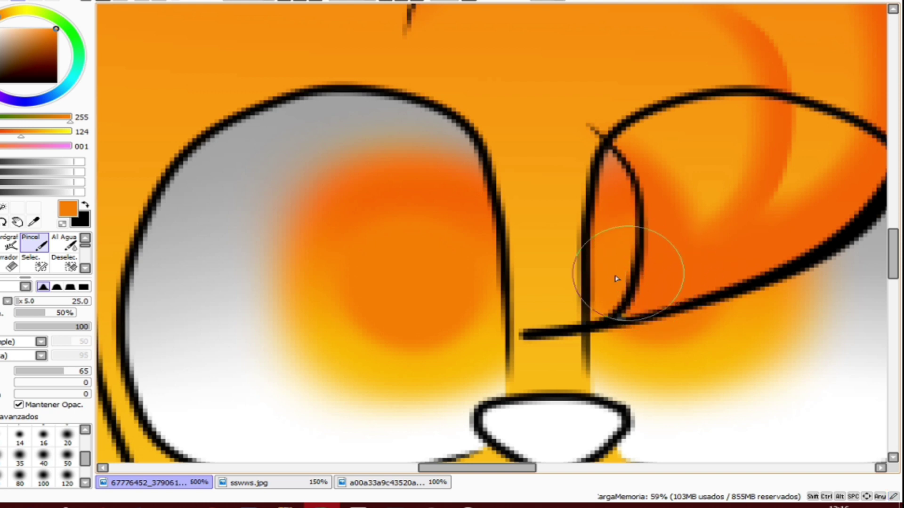
pyautogui.scroll(-2, 588, 264)
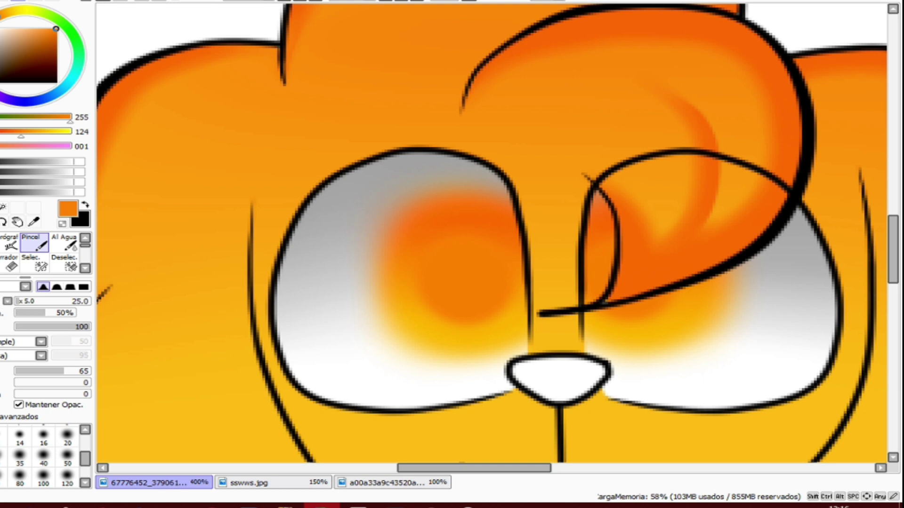
# Step: Brighten the lower half of both irises to a glowing yellow with the airbrush at size 35
pyautogui.click(10, 242)
pyautogui.moveTo(414, 317)
pyautogui.mouseDown()
pyautogui.moveTo(555, 295)
pyautogui.moveTo(513, 330)
pyautogui.moveTo(356, 312)
pyautogui.moveTo(447, 317)
pyautogui.moveTo(524, 296)
pyautogui.moveTo(489, 314)
pyautogui.moveTo(351, 292)
pyautogui.moveTo(495, 320)
pyautogui.moveTo(528, 304)
pyautogui.moveTo(514, 328)
pyautogui.moveTo(426, 357)
pyautogui.mouseUp()
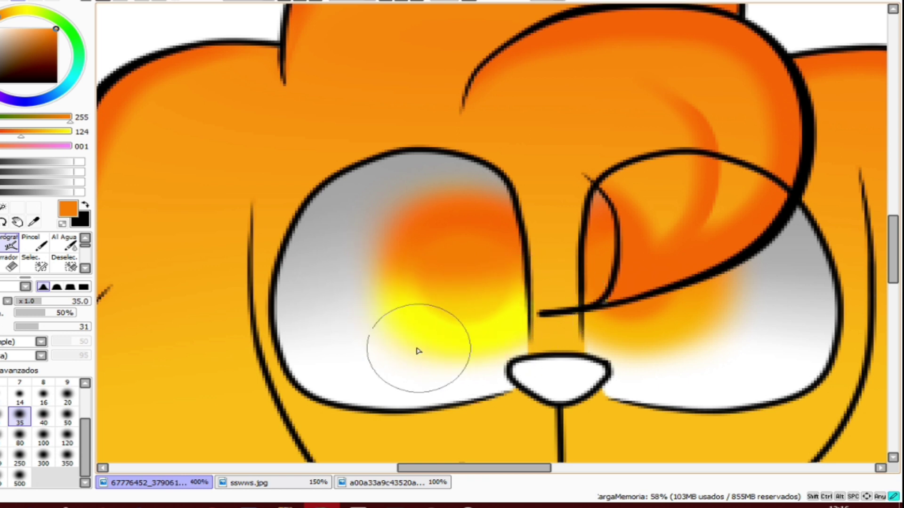
pyautogui.moveTo(583, 335); pyautogui.dragTo(722, 305)
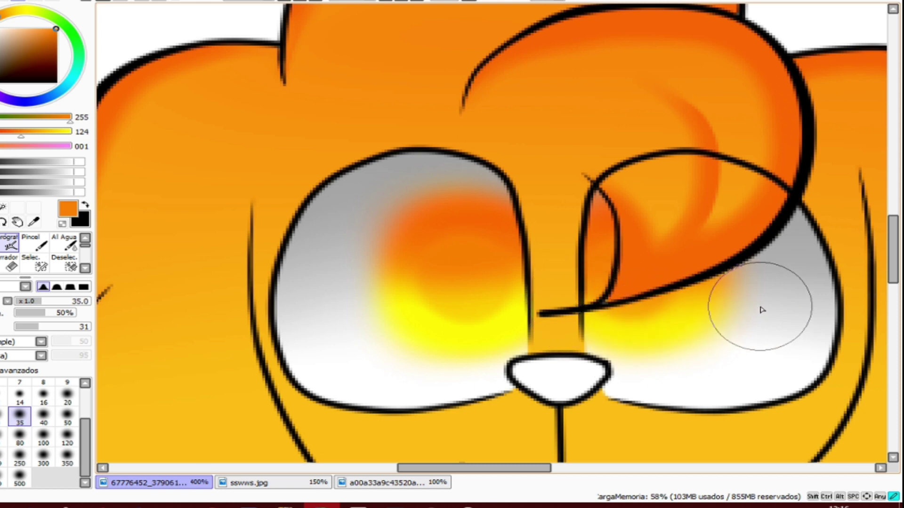
pyautogui.scroll(-4, 605, 317)
pyautogui.moveTo(698, 353); pyautogui.dragTo(602, 318)
pyautogui.scroll(3, 601, 317)
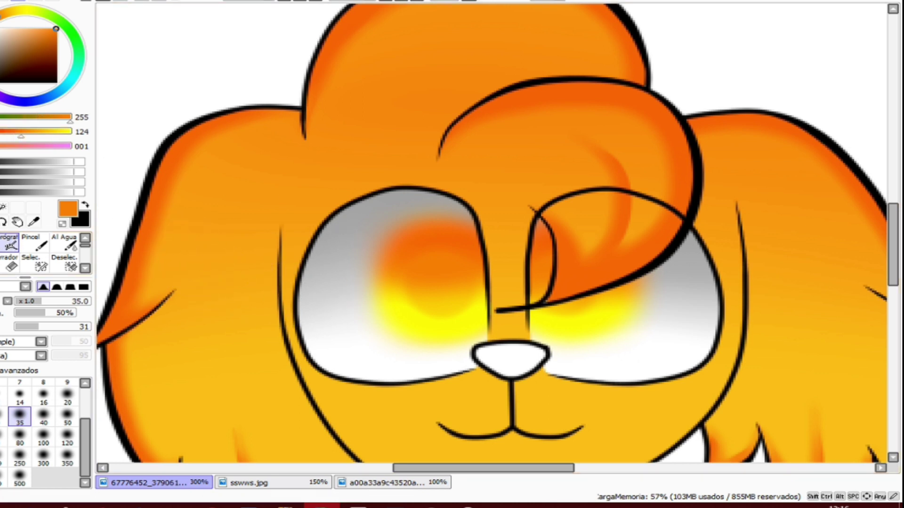
pyautogui.hotkey('ctrl', 'z')
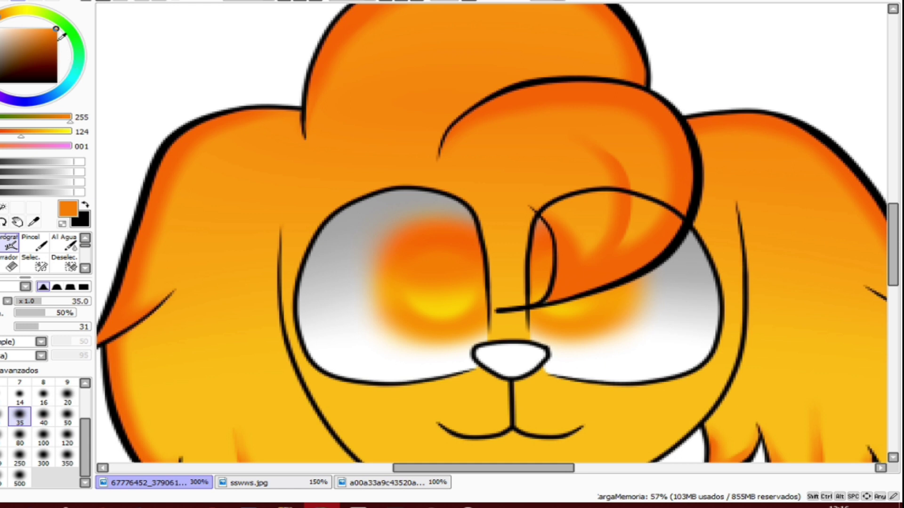
pyautogui.hotkey('ctrl', 'y')
# Step: Paint a large white oval highlight over the upper outer edge of the unobstructed eye's iris with the airbrush at size 16
pyautogui.click(11, 246)
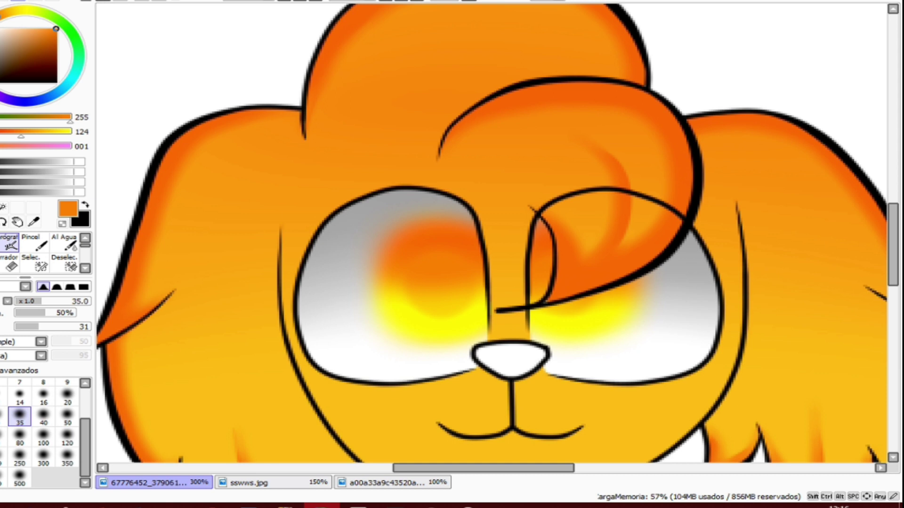
pyautogui.moveTo(20, 50); pyautogui.dragTo(1, 29)
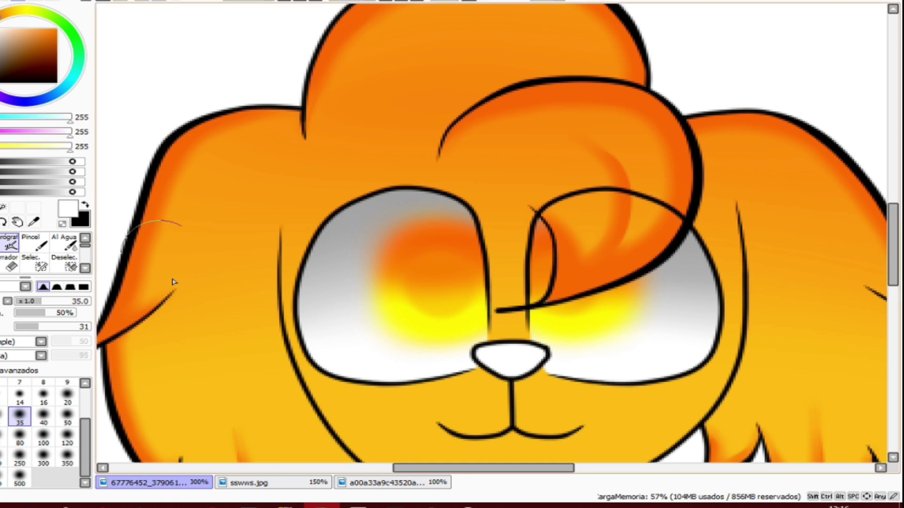
pyautogui.click(43, 398)
pyautogui.scroll(5, 376, 249)
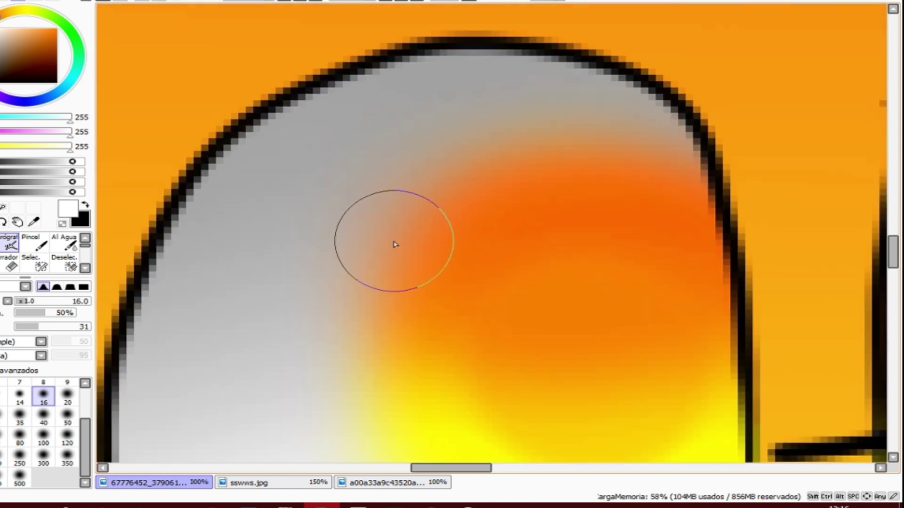
pyautogui.scroll(-1, 395, 245)
pyautogui.moveTo(388, 256)
pyautogui.mouseDown()
pyautogui.moveTo(426, 254)
pyautogui.moveTo(386, 226)
pyautogui.moveTo(338, 269)
pyautogui.moveTo(413, 271)
pyautogui.moveTo(340, 239)
pyautogui.moveTo(424, 293)
pyautogui.moveTo(341, 249)
pyautogui.moveTo(371, 310)
pyautogui.moveTo(394, 260)
pyautogui.moveTo(329, 289)
pyautogui.moveTo(436, 316)
pyautogui.moveTo(364, 263)
pyautogui.moveTo(397, 330)
pyautogui.moveTo(413, 261)
pyautogui.moveTo(331, 278)
pyautogui.moveTo(426, 290)
pyautogui.moveTo(346, 249)
pyautogui.moveTo(344, 306)
pyautogui.moveTo(435, 304)
pyautogui.moveTo(348, 253)
pyautogui.moveTo(382, 309)
pyautogui.moveTo(450, 281)
pyautogui.moveTo(359, 267)
pyautogui.moveTo(380, 307)
pyautogui.moveTo(410, 282)
pyautogui.mouseUp()
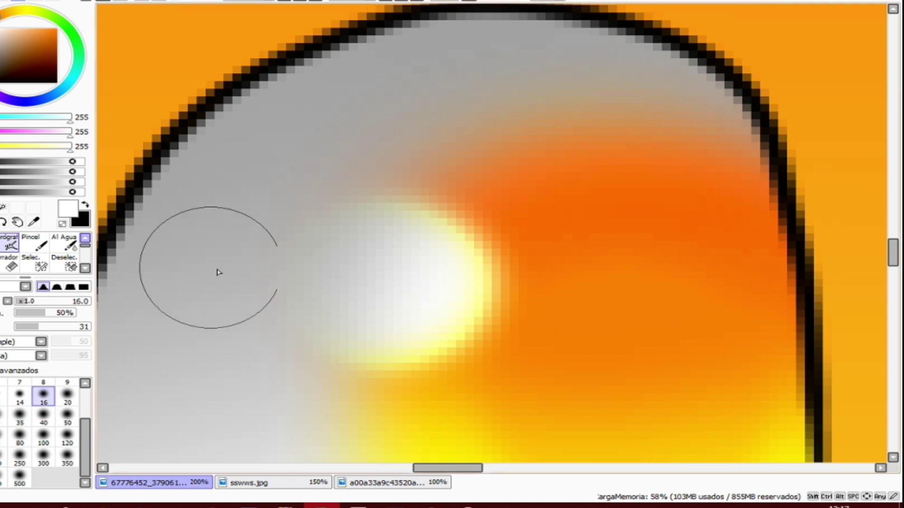
pyautogui.moveTo(344, 290)
pyautogui.mouseDown()
pyautogui.moveTo(381, 294)
pyautogui.moveTo(333, 251)
pyautogui.moveTo(301, 279)
pyautogui.moveTo(333, 306)
pyautogui.moveTo(371, 266)
pyautogui.moveTo(281, 255)
pyautogui.moveTo(333, 314)
pyautogui.moveTo(378, 310)
pyautogui.moveTo(352, 263)
pyautogui.moveTo(315, 309)
pyautogui.moveTo(360, 278)
pyautogui.moveTo(256, 266)
pyautogui.moveTo(357, 293)
pyautogui.moveTo(372, 244)
pyautogui.moveTo(352, 321)
pyautogui.moveTo(385, 312)
pyautogui.moveTo(278, 299)
pyautogui.moveTo(364, 327)
pyautogui.moveTo(391, 283)
pyautogui.moveTo(263, 319)
pyautogui.moveTo(323, 314)
pyautogui.moveTo(266, 309)
pyautogui.moveTo(376, 323)
pyautogui.moveTo(346, 260)
pyautogui.moveTo(304, 304)
pyautogui.moveTo(388, 282)
pyautogui.mouseUp()
pyautogui.scroll(-2, 427, 307)
pyautogui.scroll(-1, 543, 321)
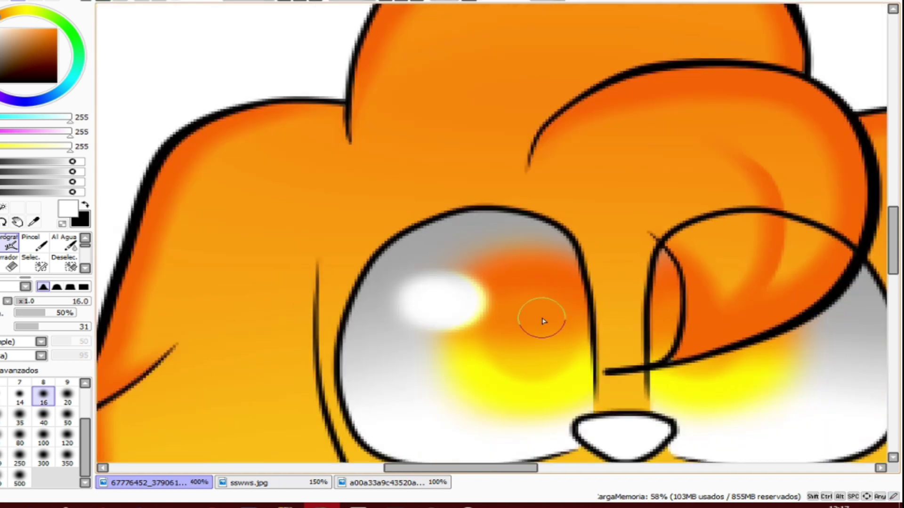
# Step: Add a small white highlight just below the large one in the same iris with the airbrush at size 7
pyautogui.scroll(1, 729, 340)
pyautogui.moveTo(722, 306)
pyautogui.mouseDown()
pyautogui.moveTo(595, 268)
pyautogui.moveTo(593, 216)
pyautogui.mouseUp()
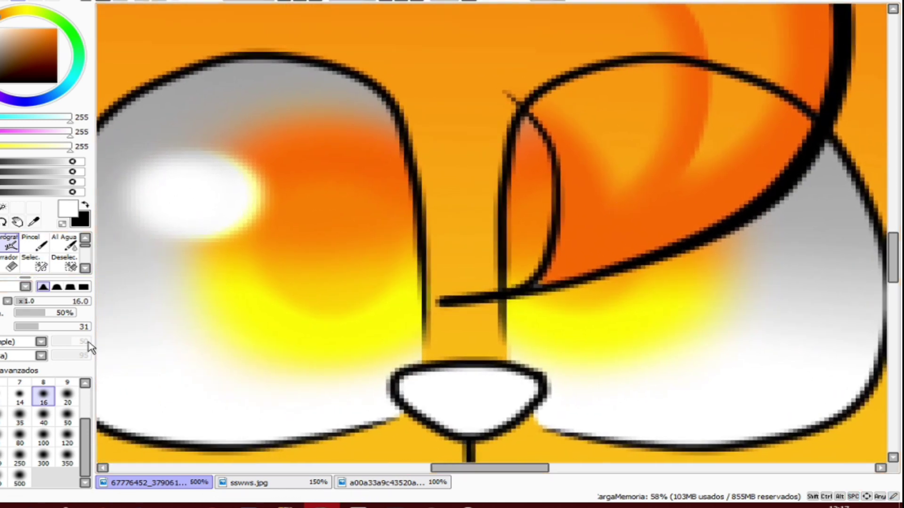
pyautogui.click(14, 382)
pyautogui.scroll(4, 282, 240)
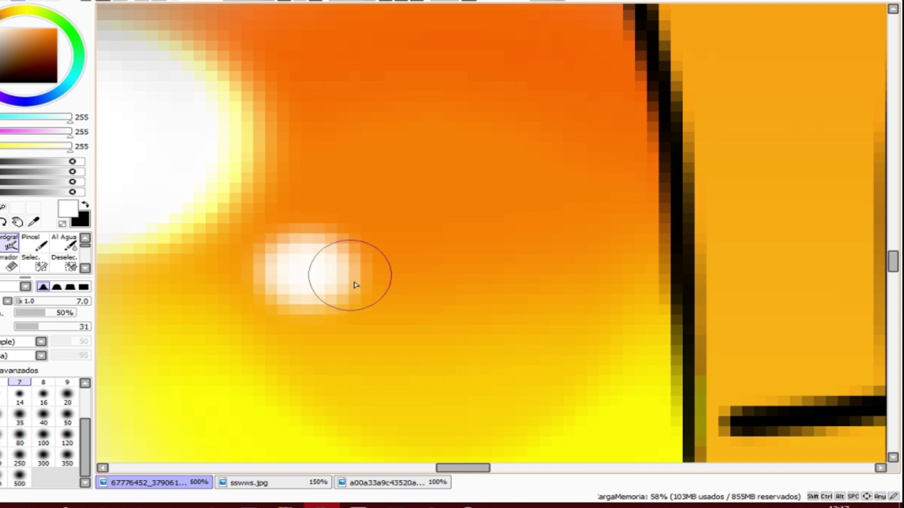
pyautogui.scroll(-4, 355, 284)
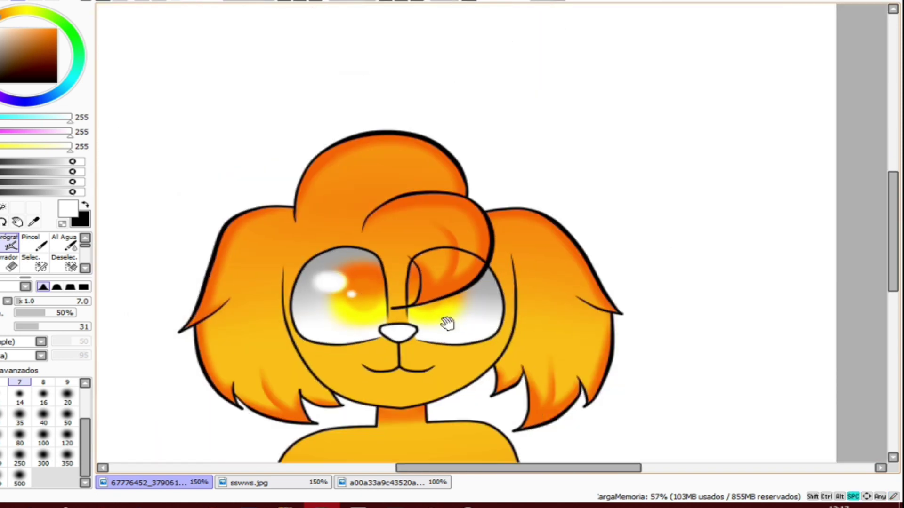